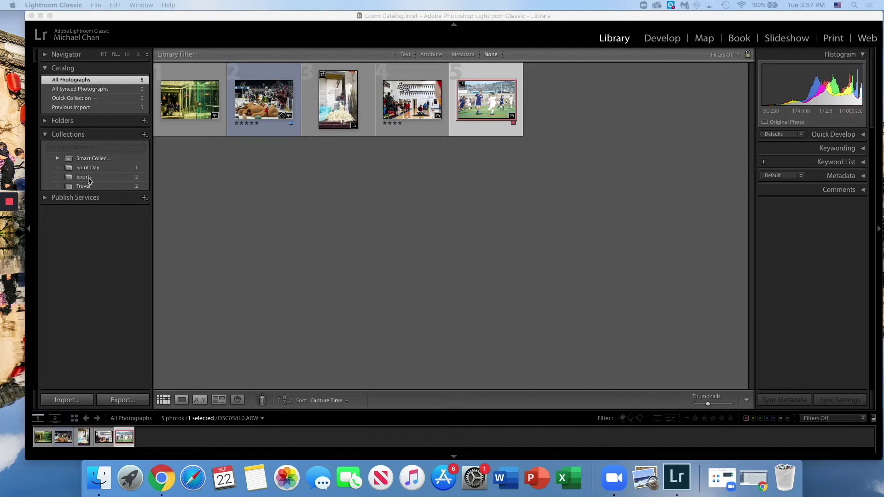
Step: Preview the Travel collection photos full-size, including the sugarcane-vendor photo, then return to Grid
left_click(85, 186)
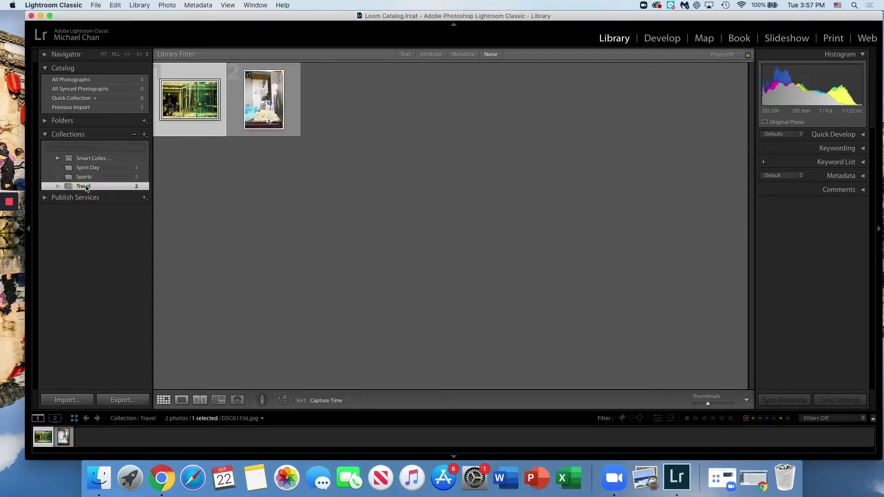
left_click(181, 400)
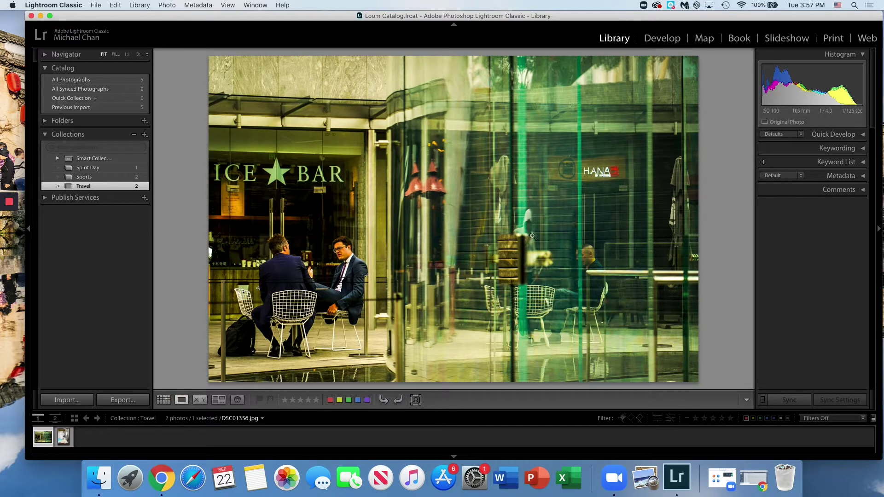
key("Right")
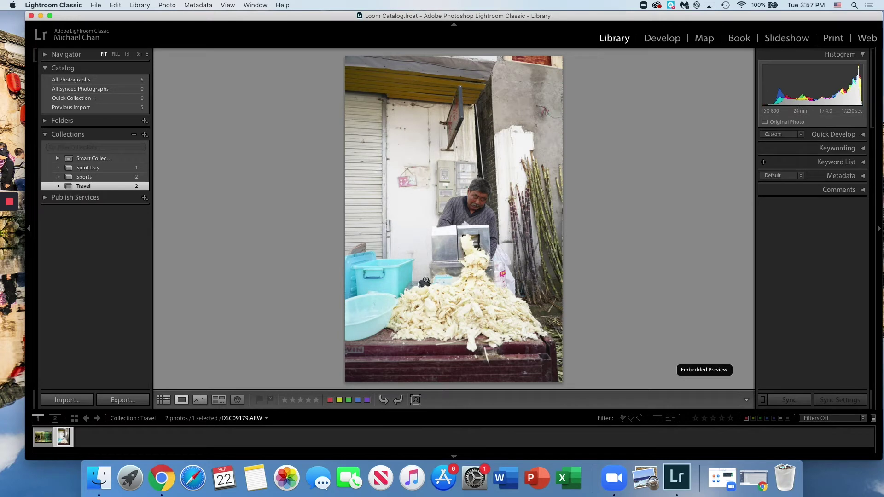
left_click(167, 399)
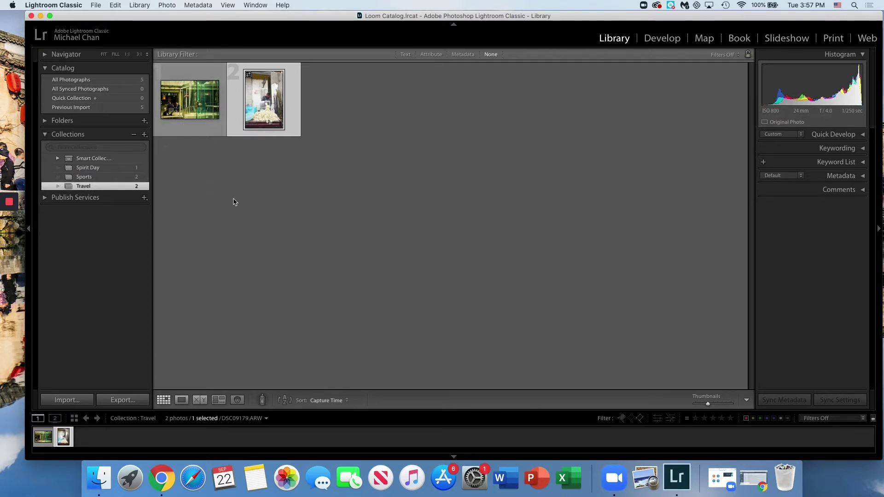
Step: Load the sugarcane-vendor photo in Develop after briefly checking the ICE BAR photo
left_click(663, 41)
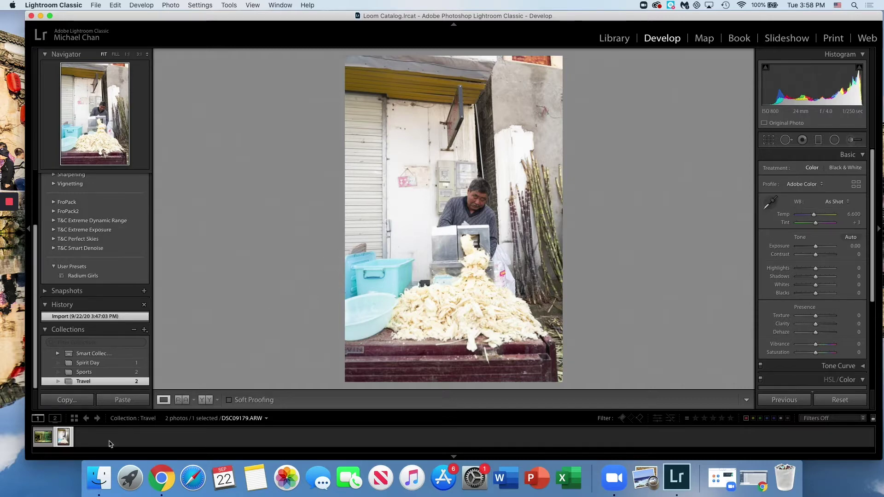
left_click(46, 439)
left_click(63, 437)
scroll(827, 265, "down", 3)
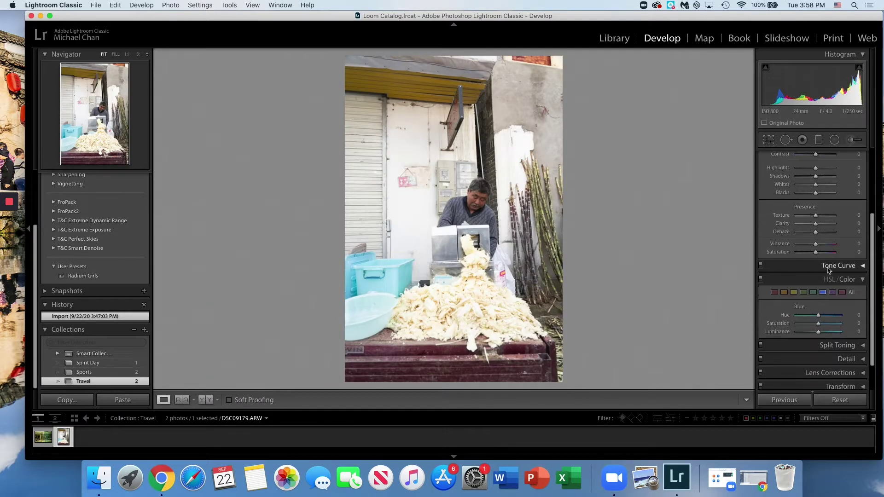
scroll(827, 270, "up", 3)
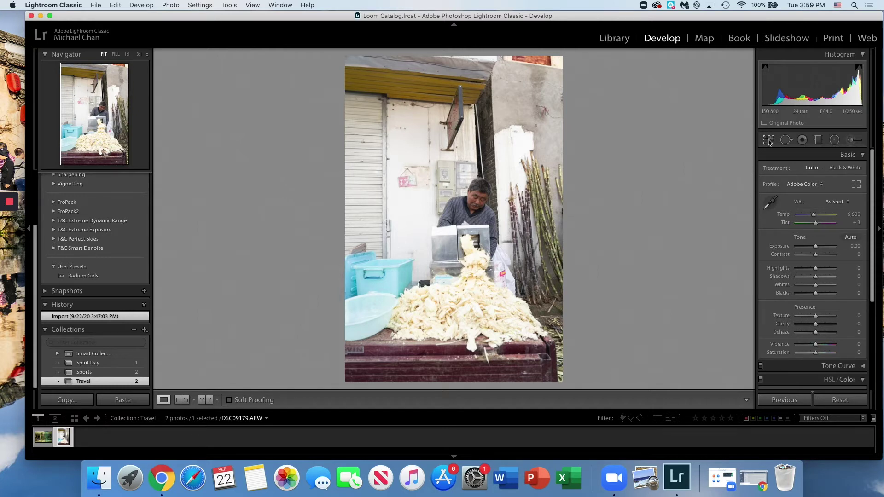
left_click(768, 140)
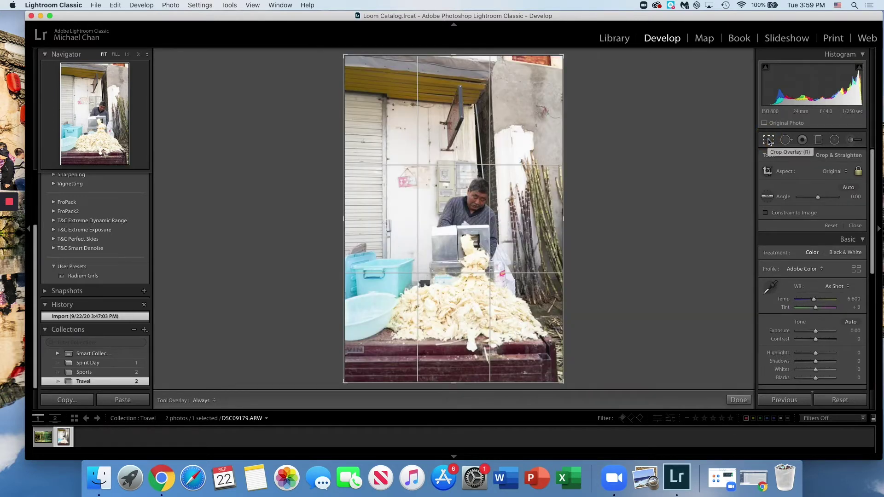
left_click(768, 140)
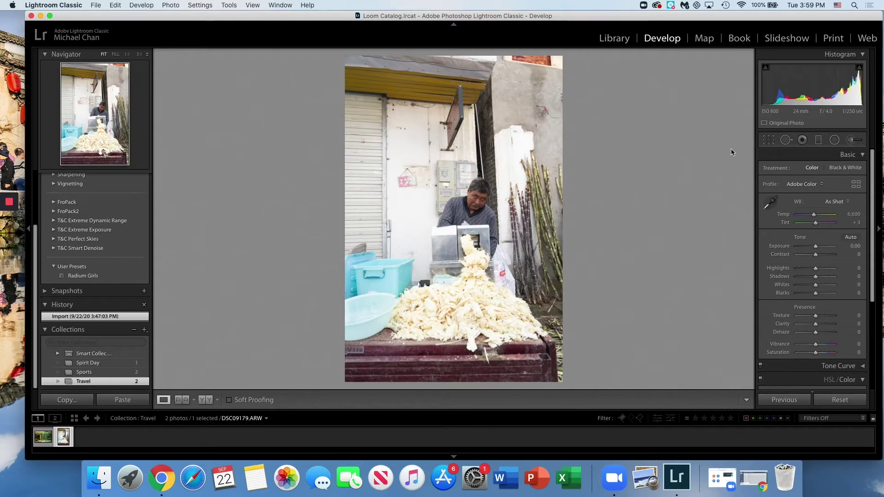
key("r")
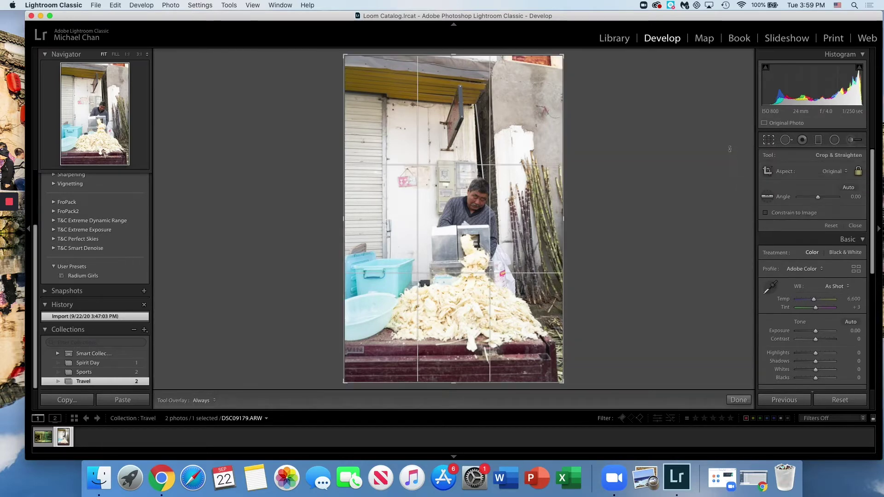
key("r")
key("r")
left_click(859, 172)
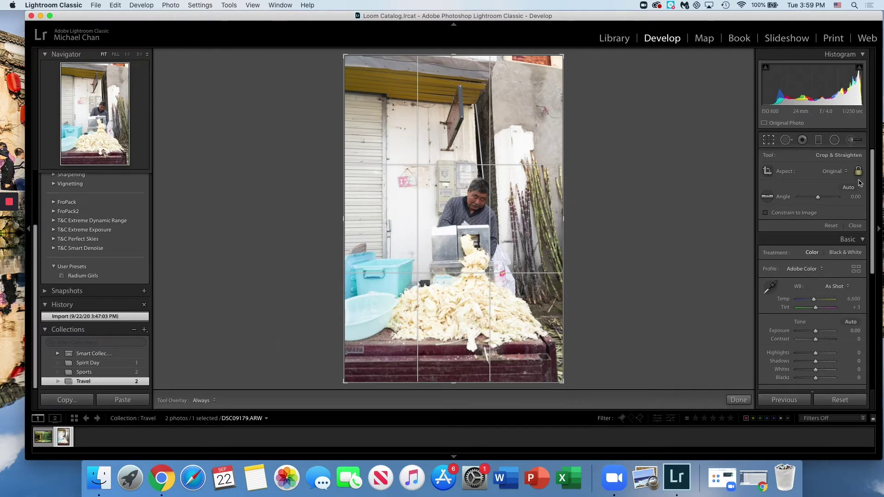
left_click(859, 172)
left_click_drag(345, 59, 444, 103)
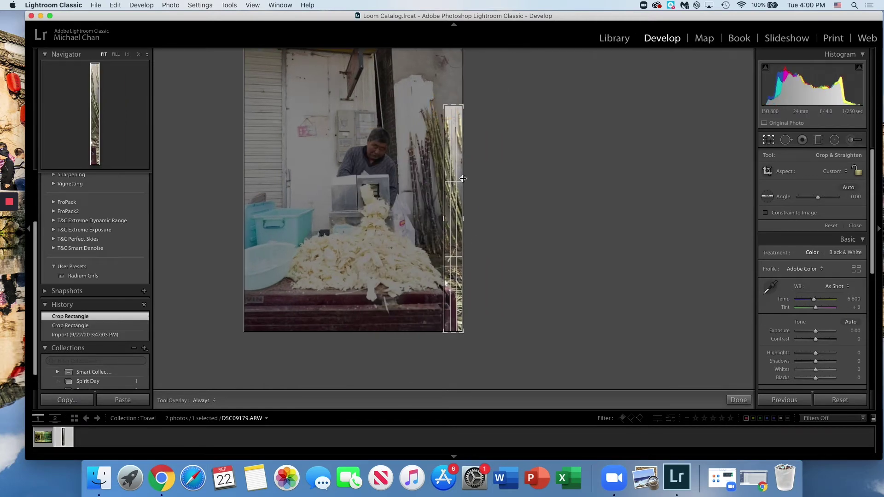
left_click_drag(445, 106, 399, 100)
key("super+z")
key("super+z")
key("super+z")
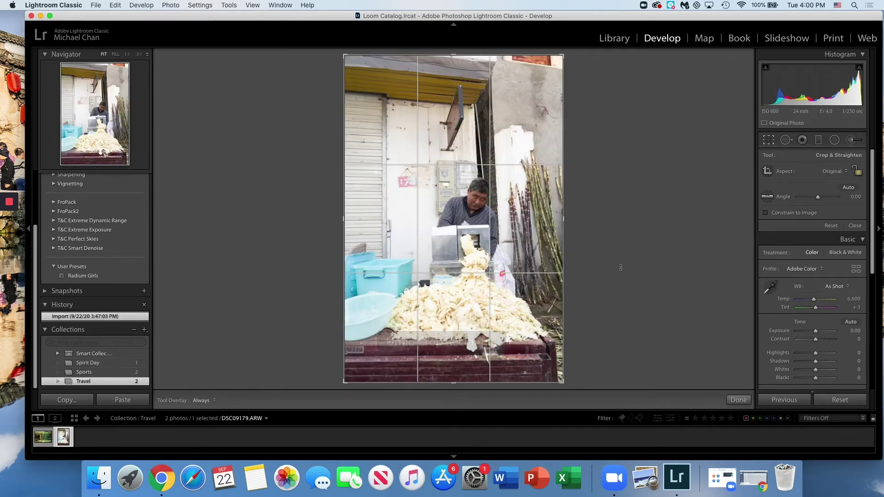
left_click(858, 171)
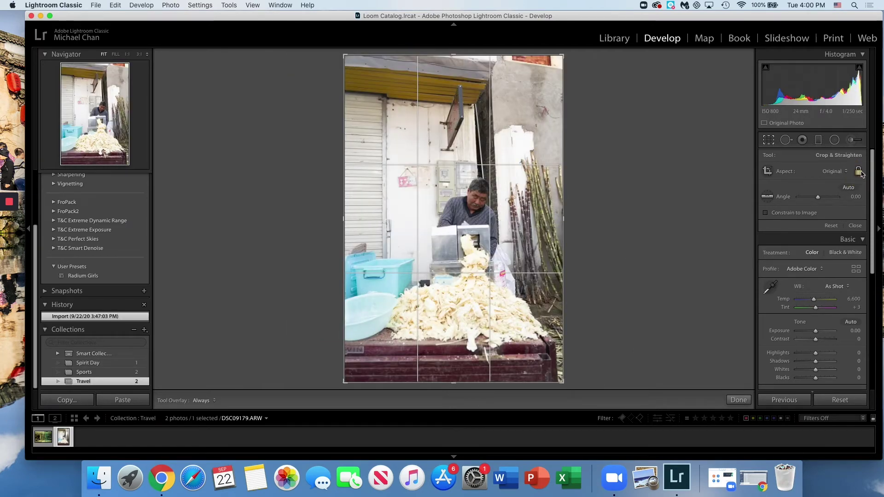
left_click(844, 174)
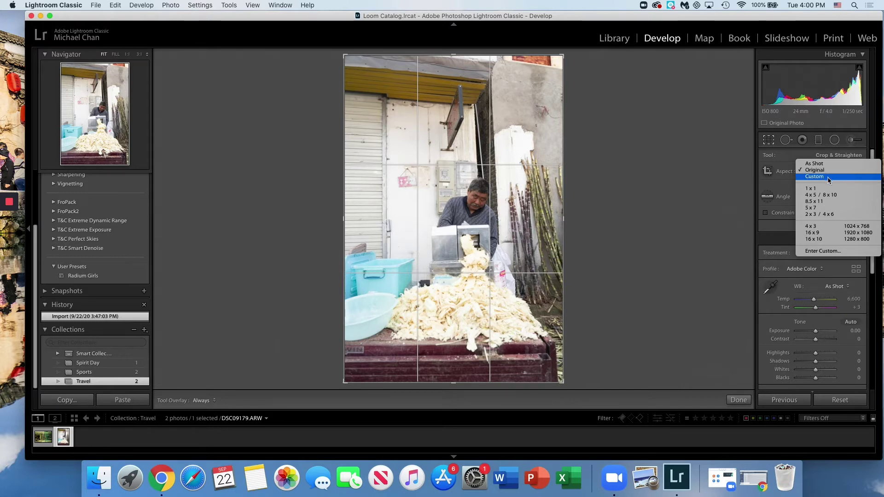
left_click(819, 190)
left_click_drag(506, 236, 506, 232)
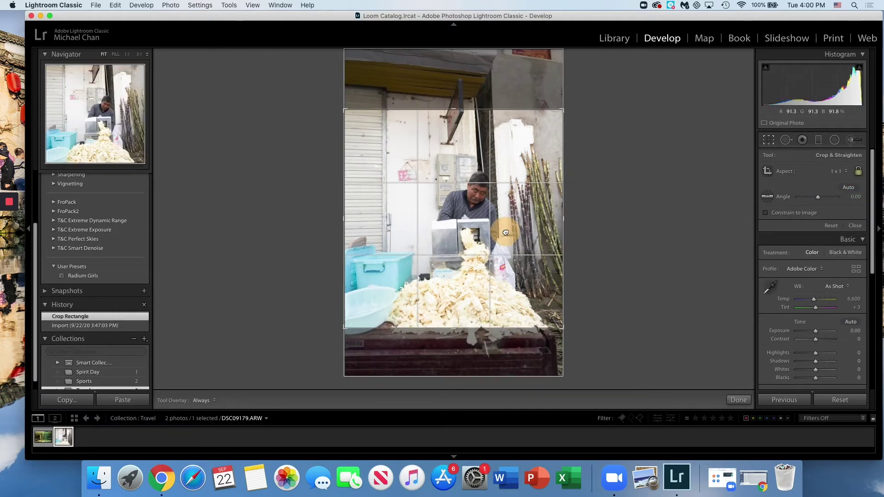
left_click(837, 171)
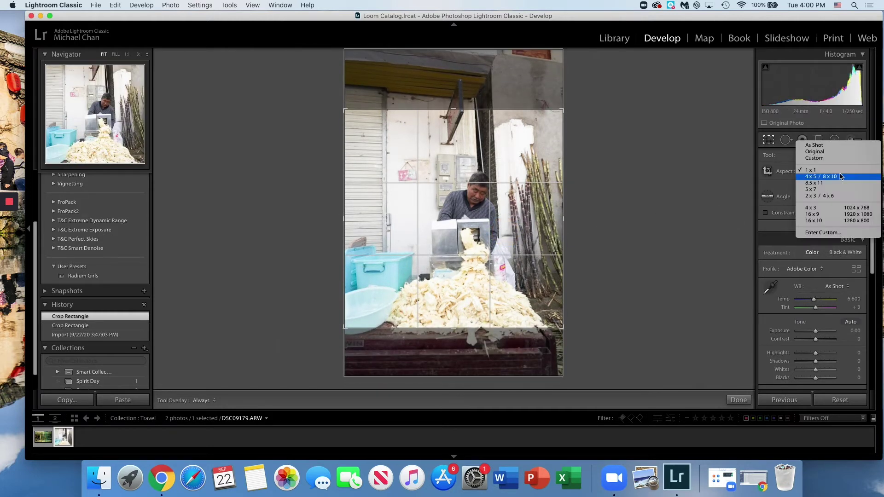
left_click(834, 196)
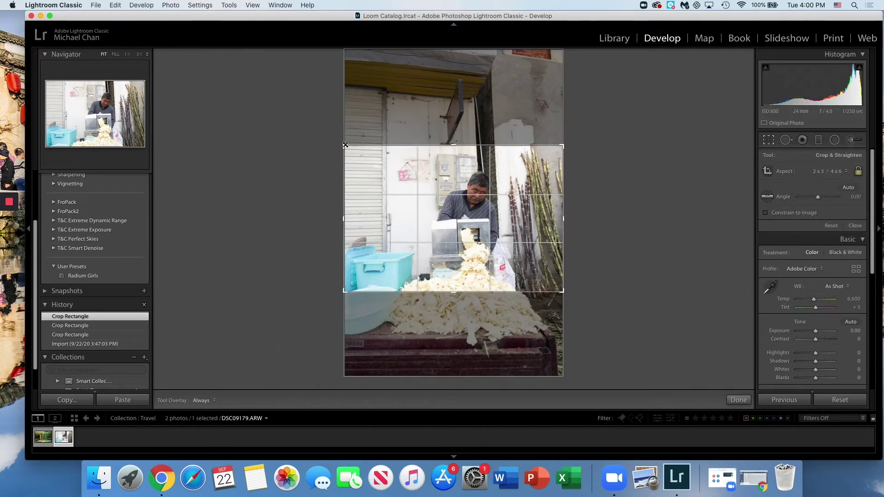
left_click_drag(345, 144, 394, 132)
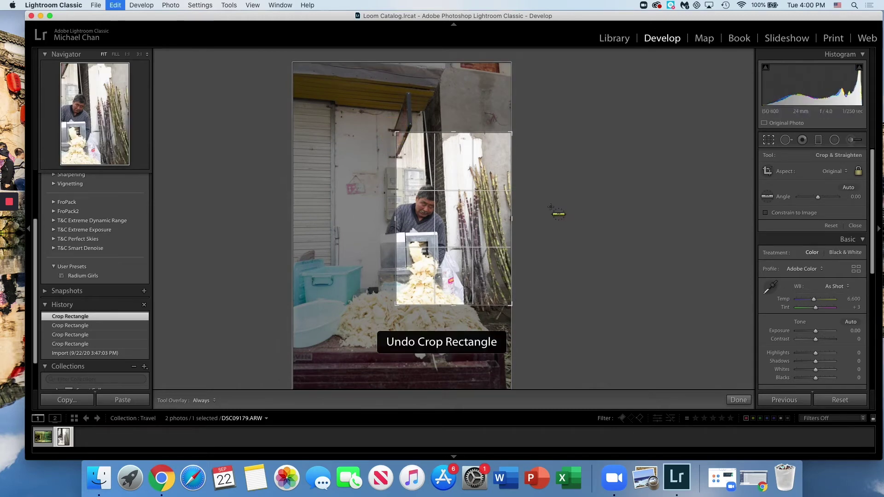
key("super+z")
key("super+z")
key("super+z")
key("super+z")
Step: Tighten the crop around the vendor at original aspect, undoing a trial tilt back to 0°
left_click(832, 172)
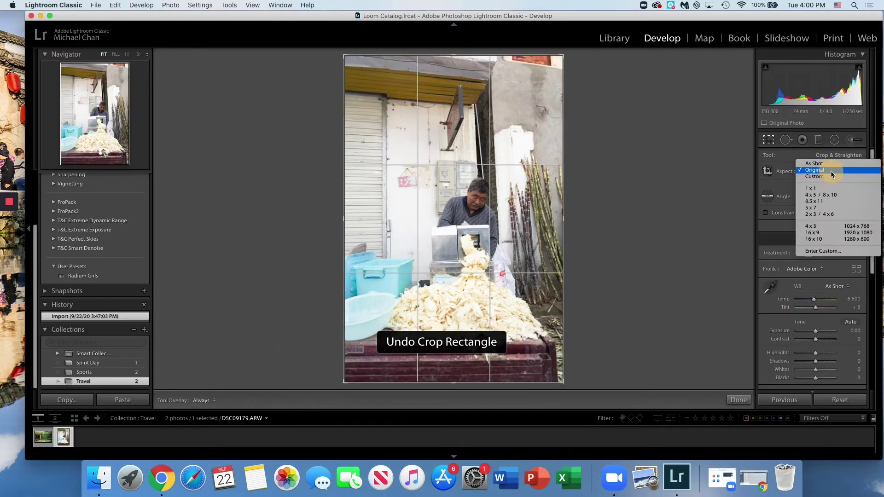
left_click(829, 172)
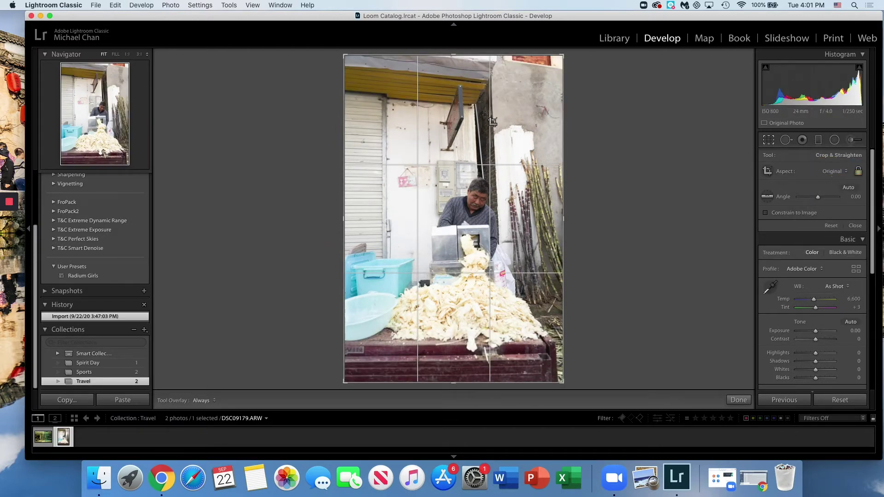
left_click_drag(345, 54, 376, 83)
left_click_drag(464, 189, 487, 213)
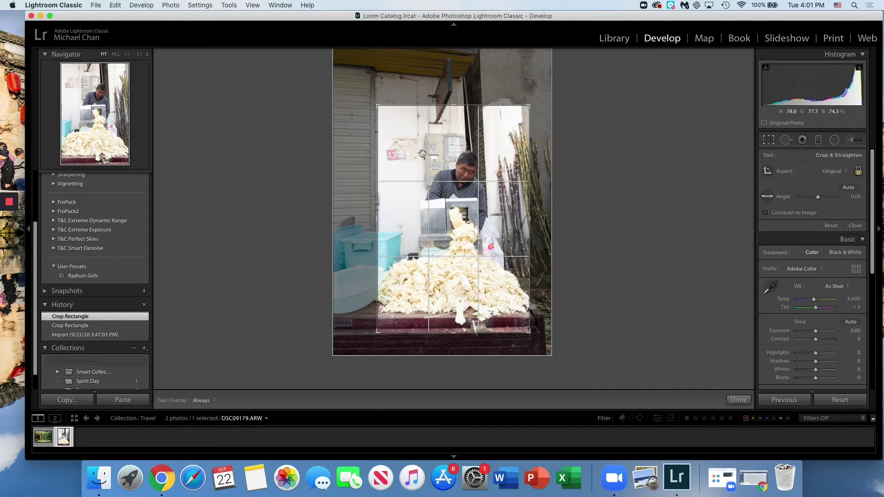
left_click_drag(379, 106, 380, 107)
left_click_drag(456, 192, 456, 192)
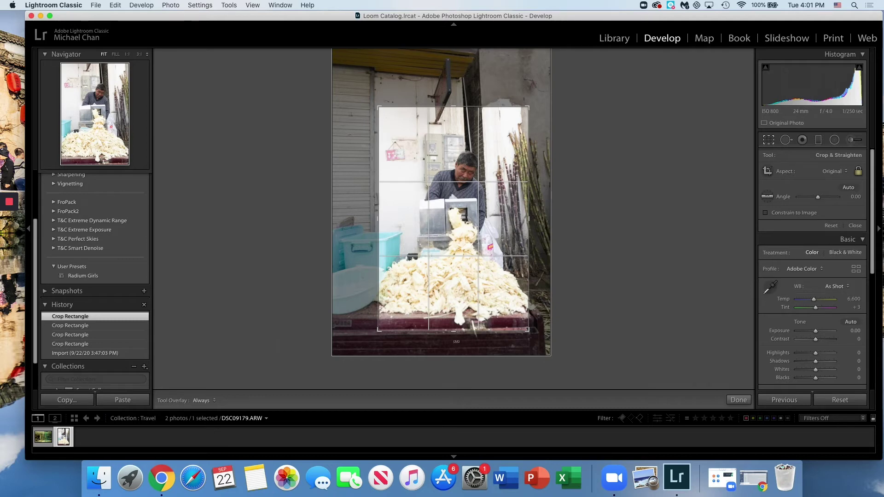
left_click_drag(455, 338, 477, 337)
key("super+z")
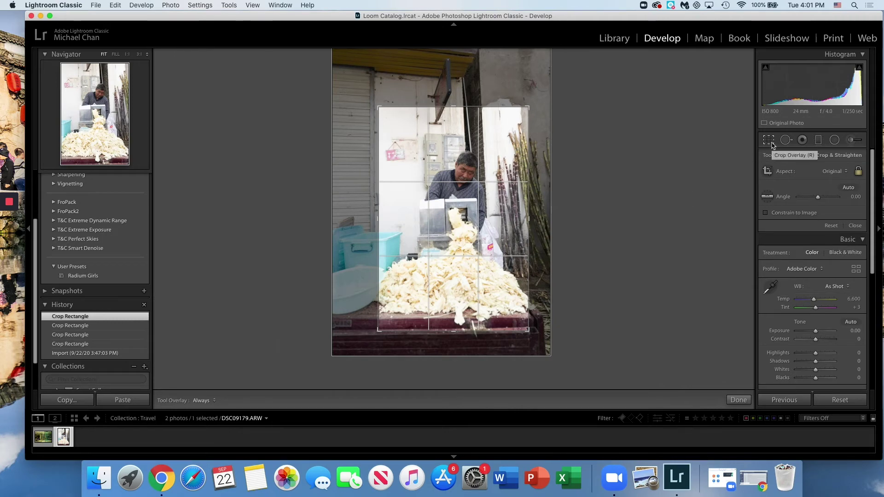
Step: Apply the crop and raise Exposure to +0.25
left_click(772, 145)
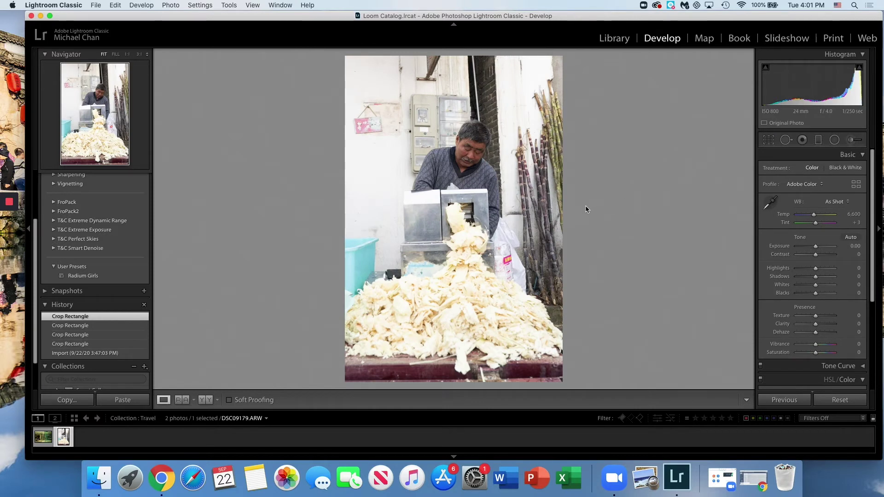
scroll(771, 235, "down", 2)
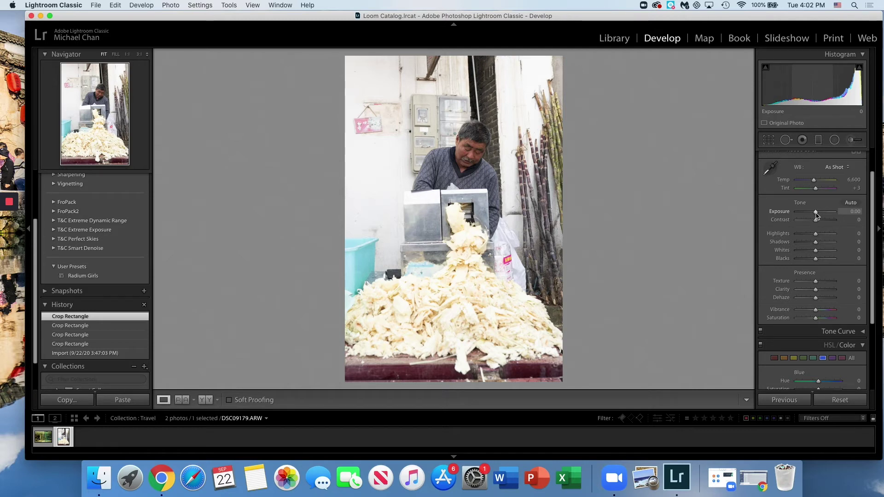
left_click_drag(815, 214, 817, 217)
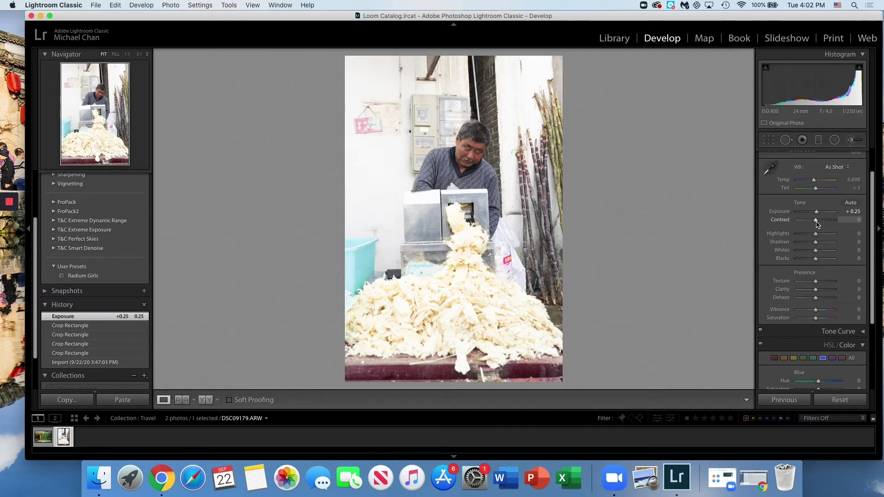
Step: Set Contrast to +7 and Highlights to -100, with Shadows reset to 0
left_click_drag(817, 223, 807, 246)
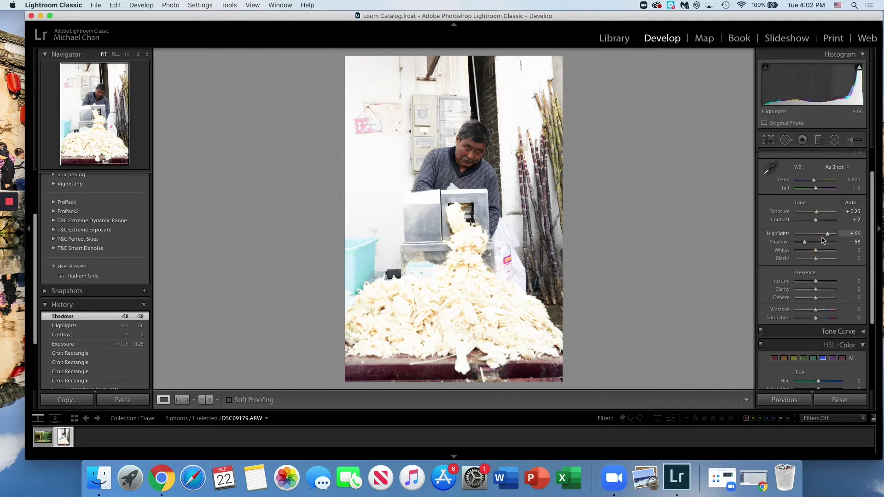
double_click(808, 245)
double_click(827, 235)
left_click_drag(816, 220, 779, 237)
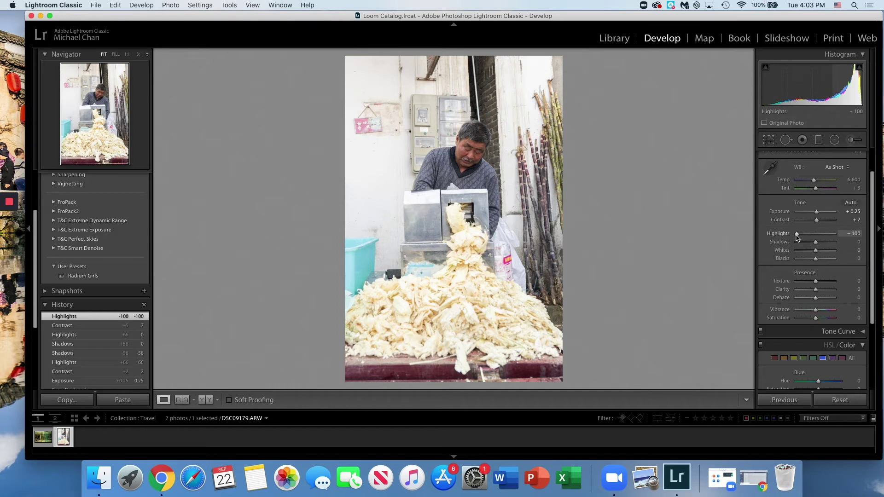
left_click_drag(798, 235, 759, 241)
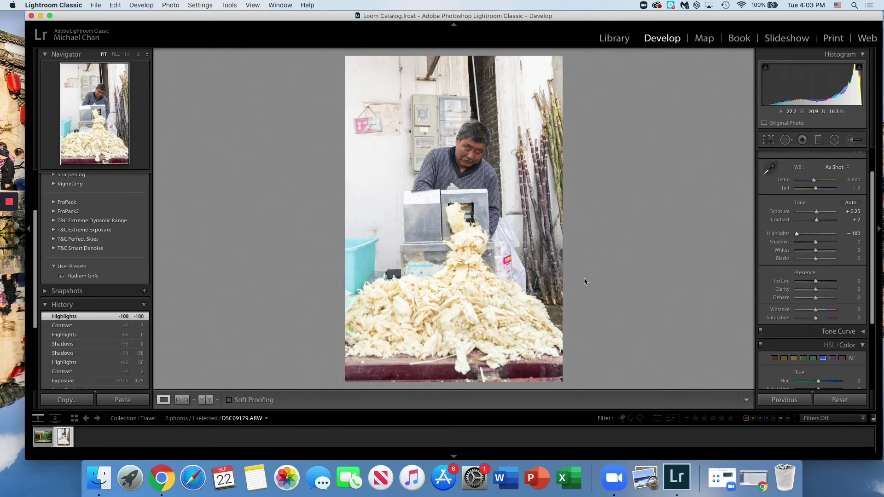
Step: Lower Exposure to +0.15 and darken Shadows to -14
left_click_drag(818, 213, 817, 244)
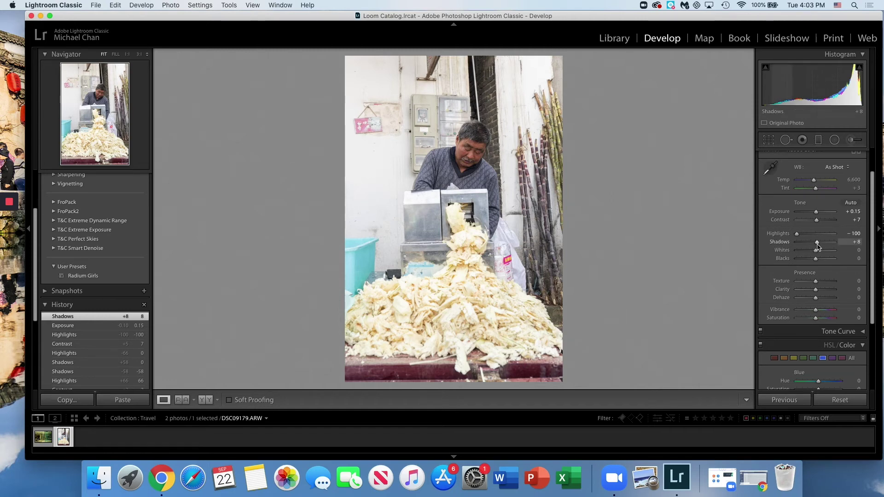
left_click_drag(817, 246, 820, 263)
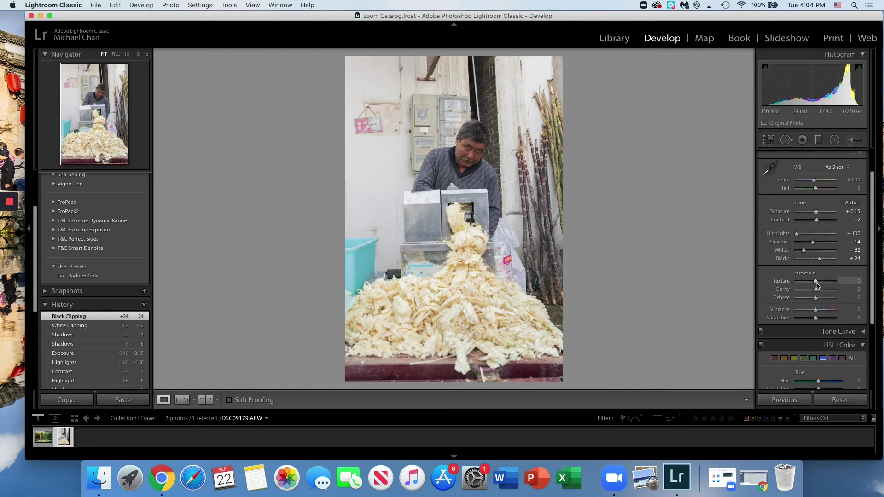
Step: Set Texture to +18 and Clarity to +41 in the Presence section
left_click_drag(816, 285, 827, 286)
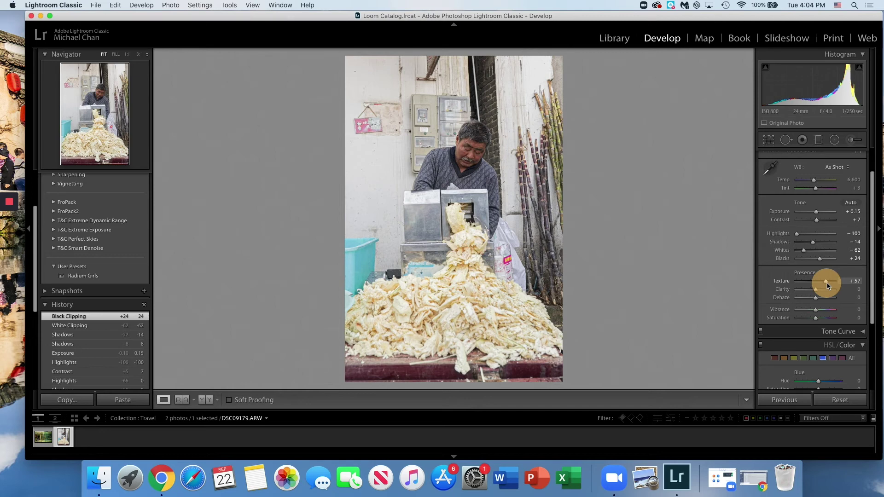
left_click_drag(828, 286, 789, 295)
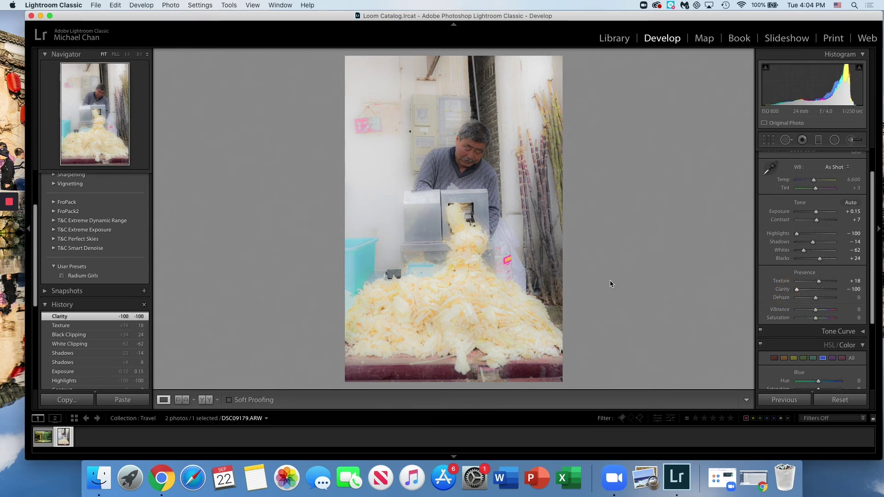
left_click_drag(796, 290, 827, 298)
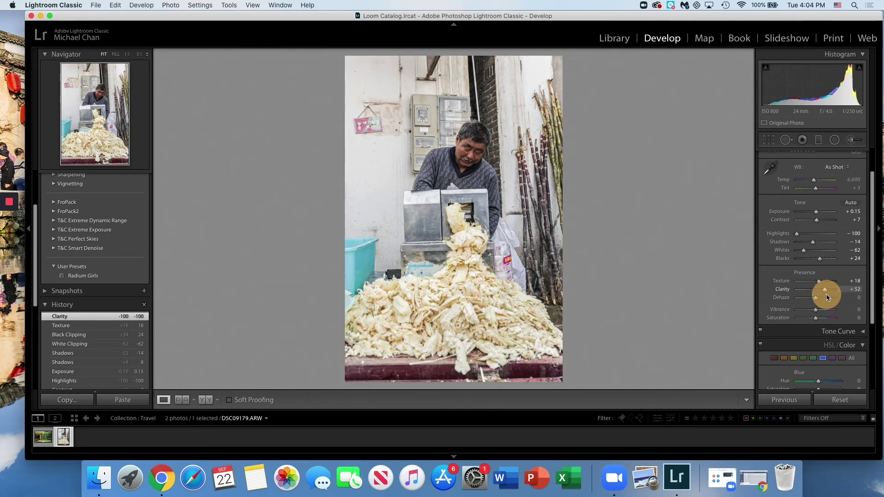
left_click_drag(827, 296, 818, 302)
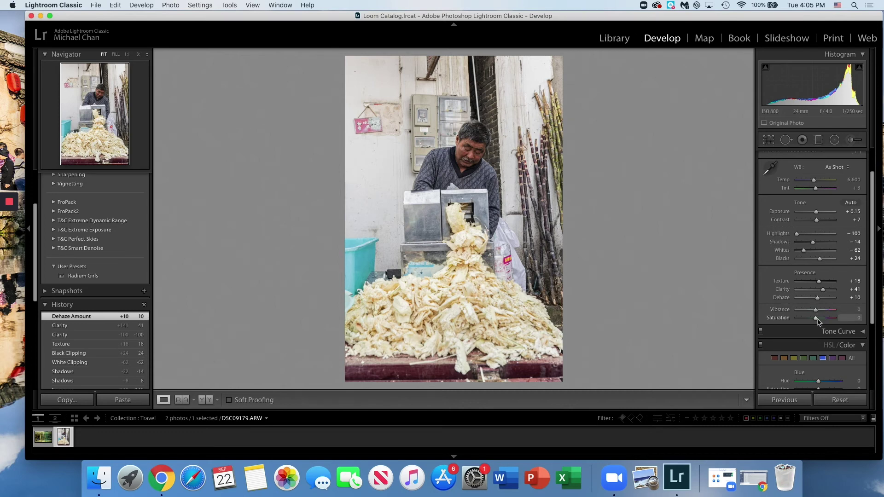
Step: Try Saturation at +100 and undo it, then set Vibrance to +43
left_click_drag(817, 321, 844, 325)
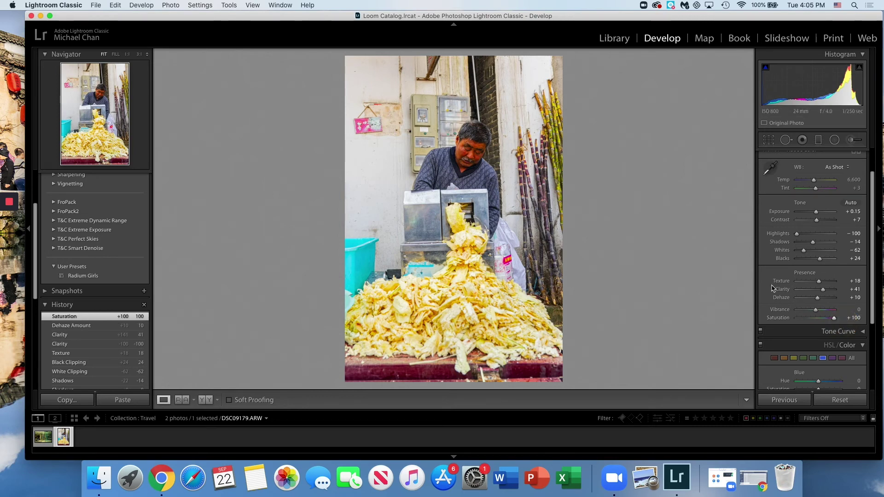
key("super+z")
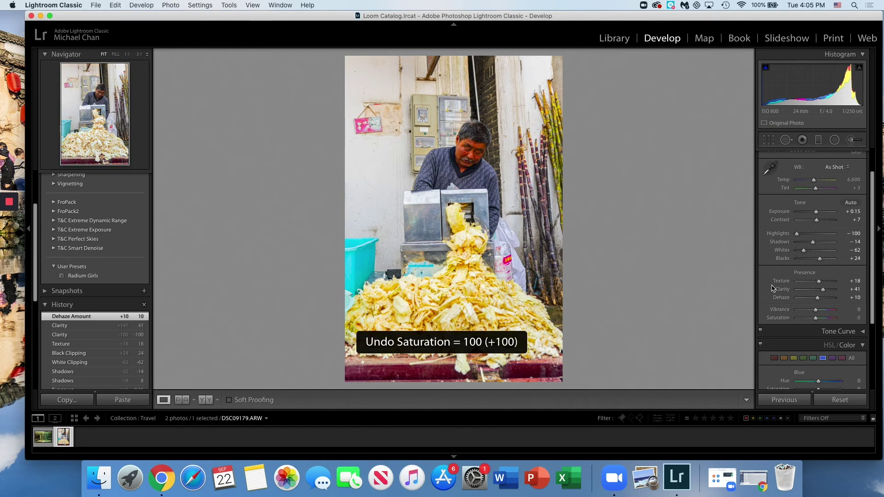
left_click_drag(818, 313, 852, 320)
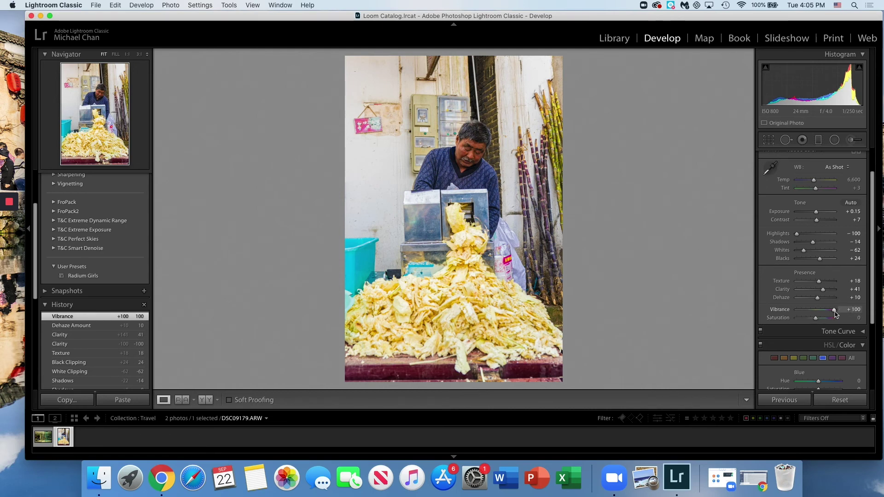
left_click_drag(835, 313, 826, 316)
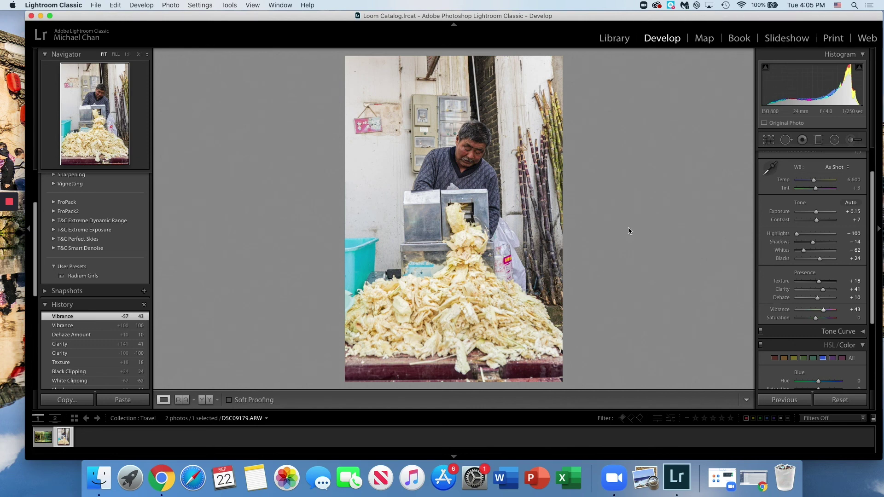
Step: Show the Before/After side-by-side view and zoom in to compare the man's face
key("y")
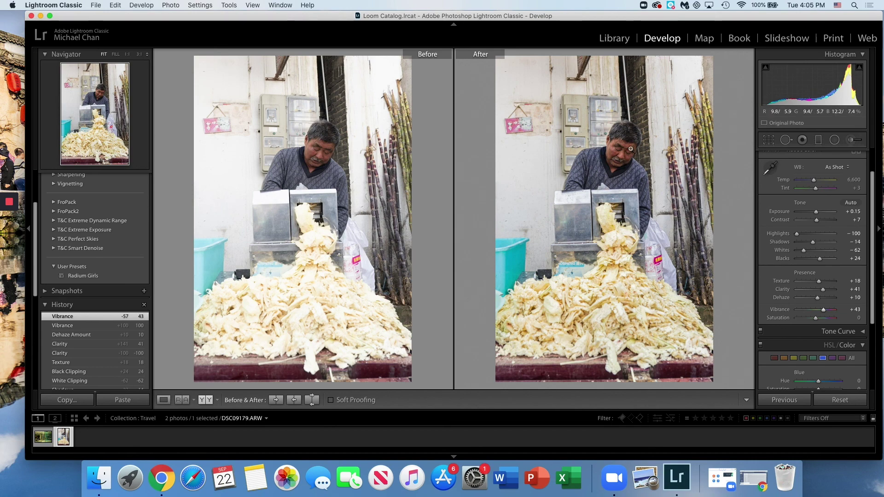
left_click(630, 148)
left_click_drag(562, 188, 603, 185)
left_click(612, 198)
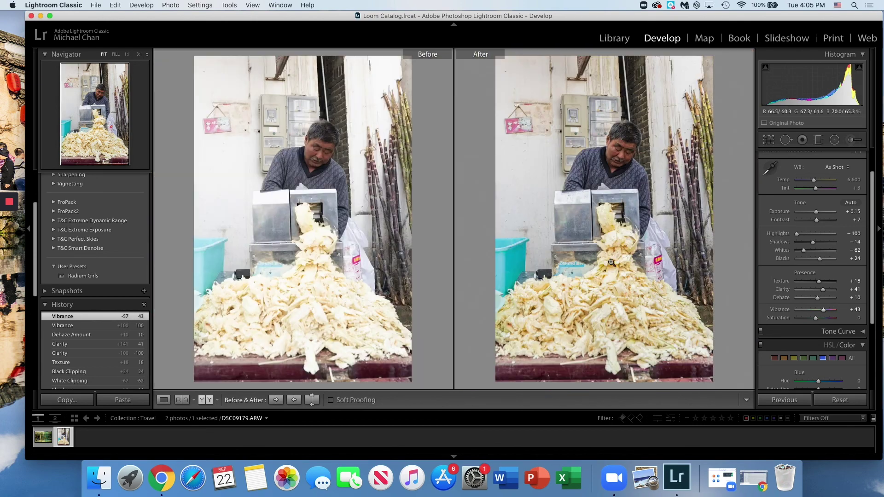
Step: Zoom in to compare the sugarcane pile detail, then return to fit view
left_click(612, 304)
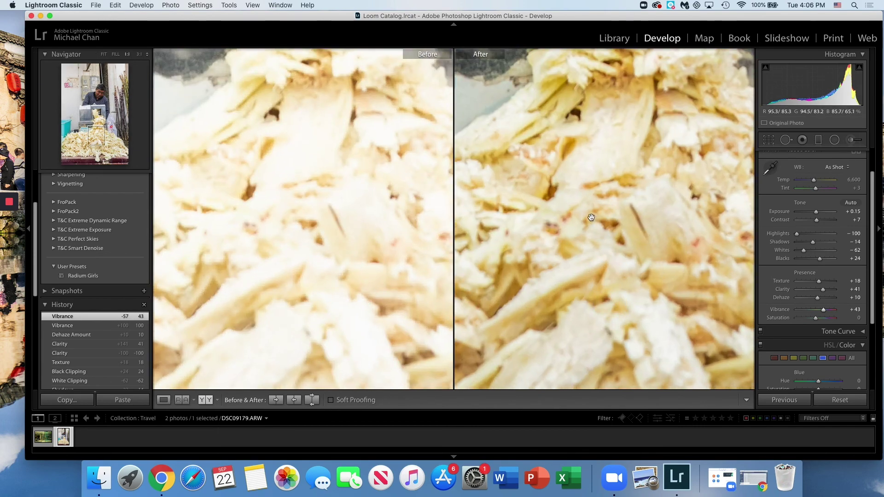
left_click_drag(591, 218, 592, 246)
left_click(604, 232)
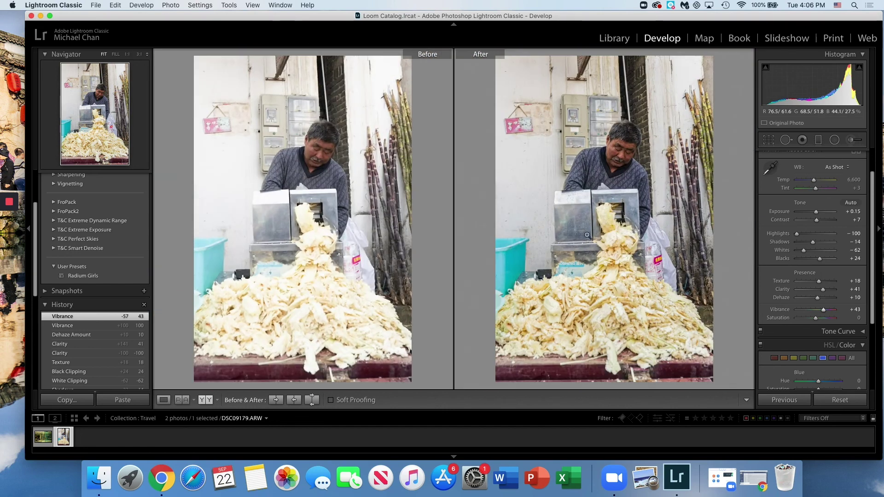